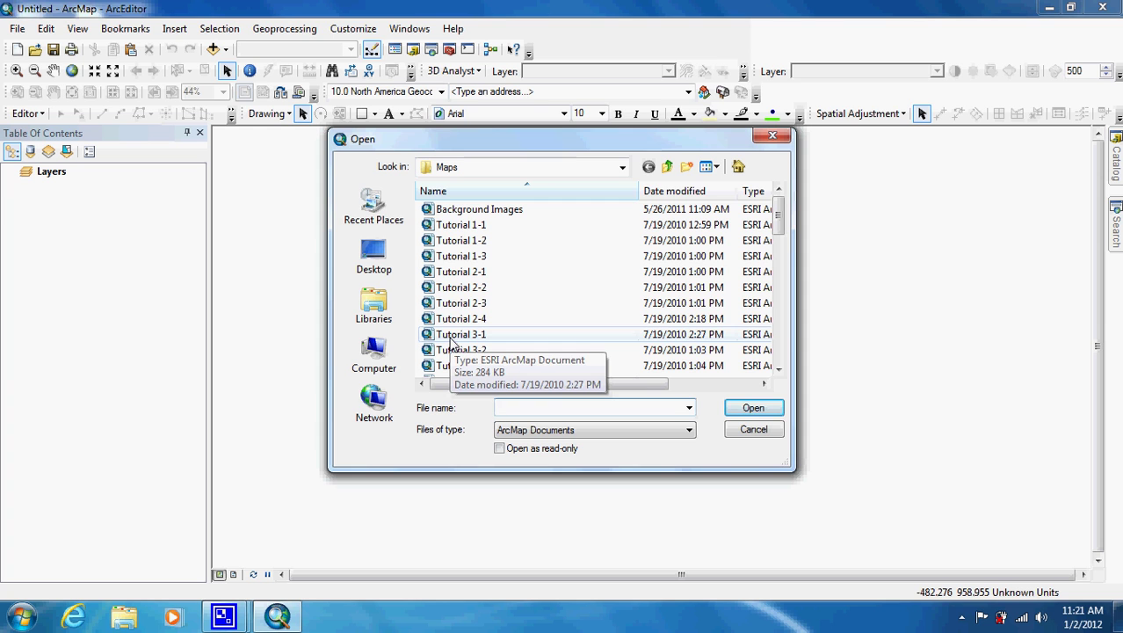
Open the Tutorial 3-2 map document from the Maps folder
{"action": "double_click", "coordinate": [460, 352]}
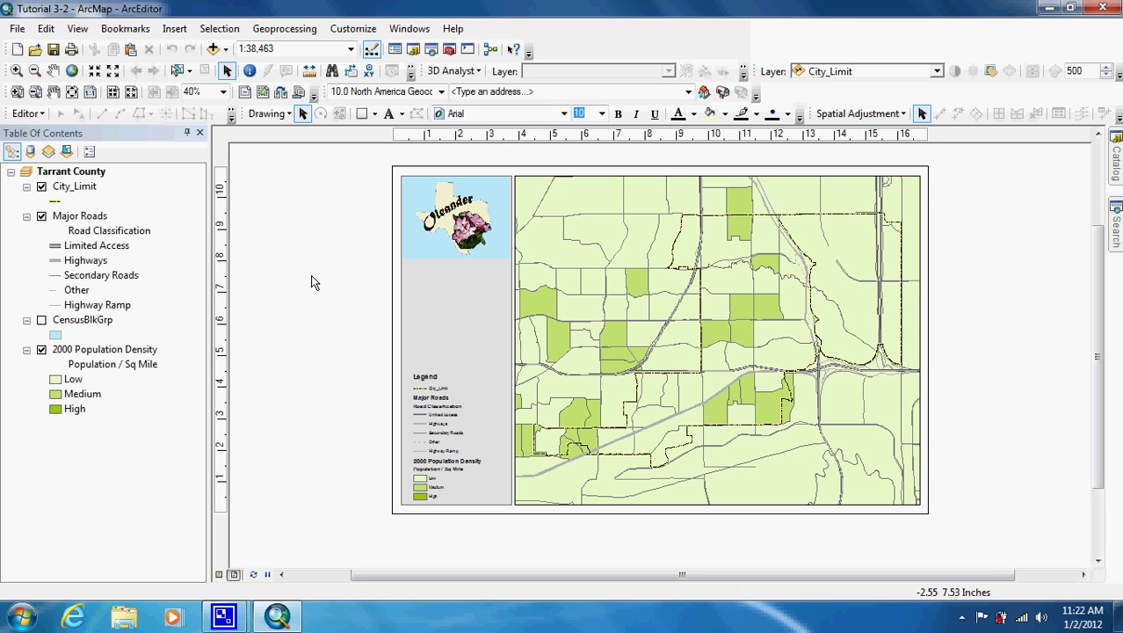
Rename the CensusBlkGrp layer to Concentration of Rental Units and make it visible
{"action": "double_click", "coordinate": [84, 320]}
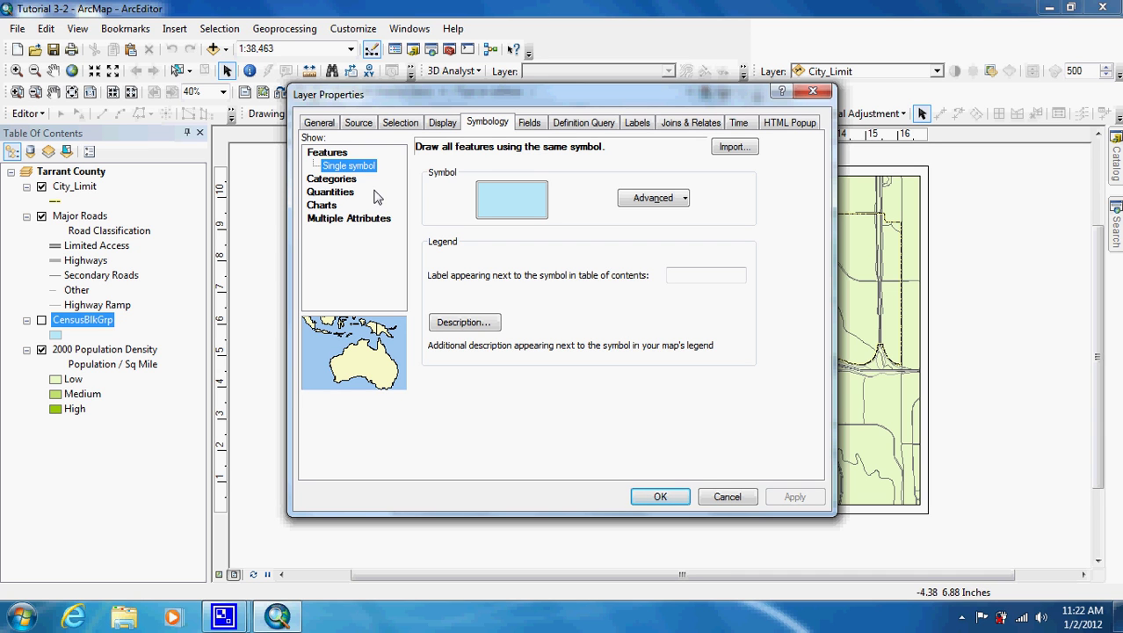
{"action": "left_click", "coordinate": [321, 124]}
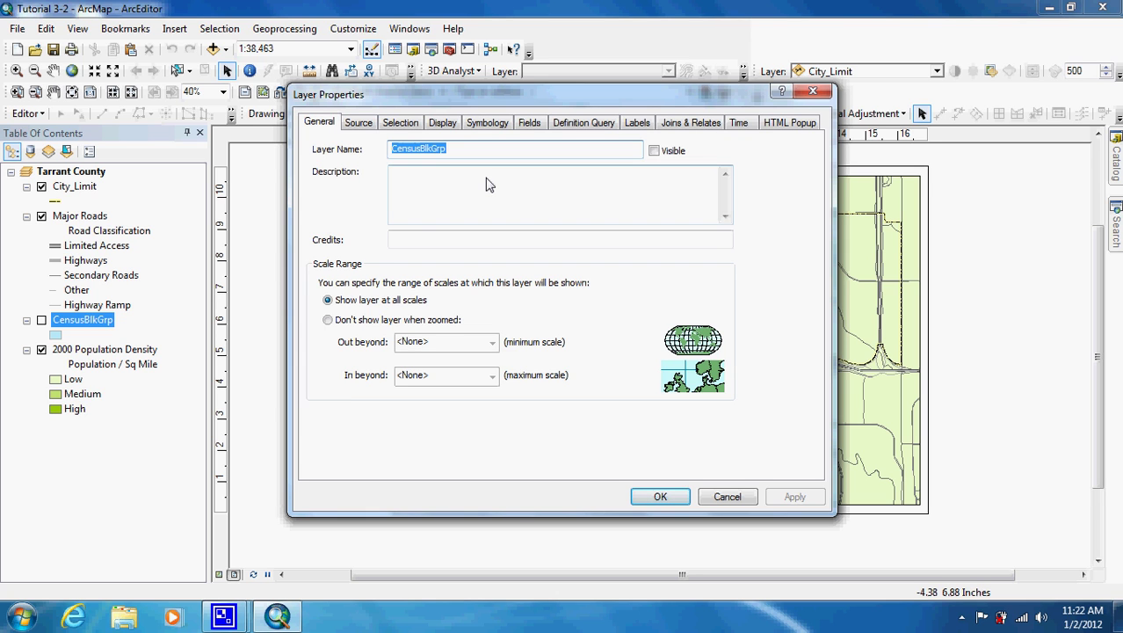
{"action": "type", "text": "Con"}
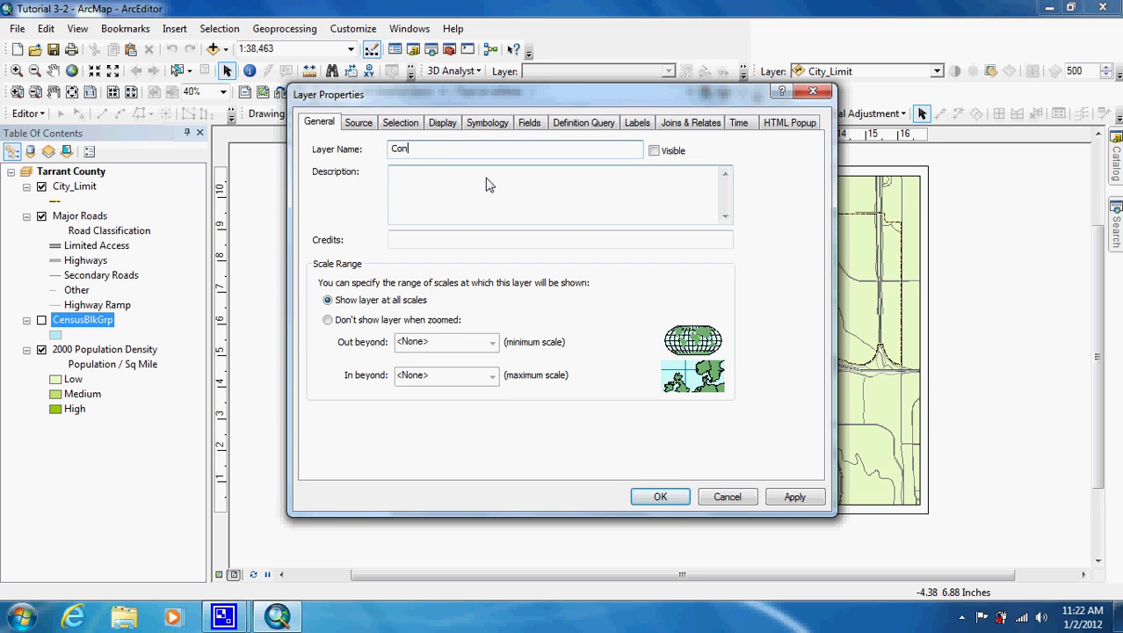
{"action": "type", "text": "centration of Rental Units"}
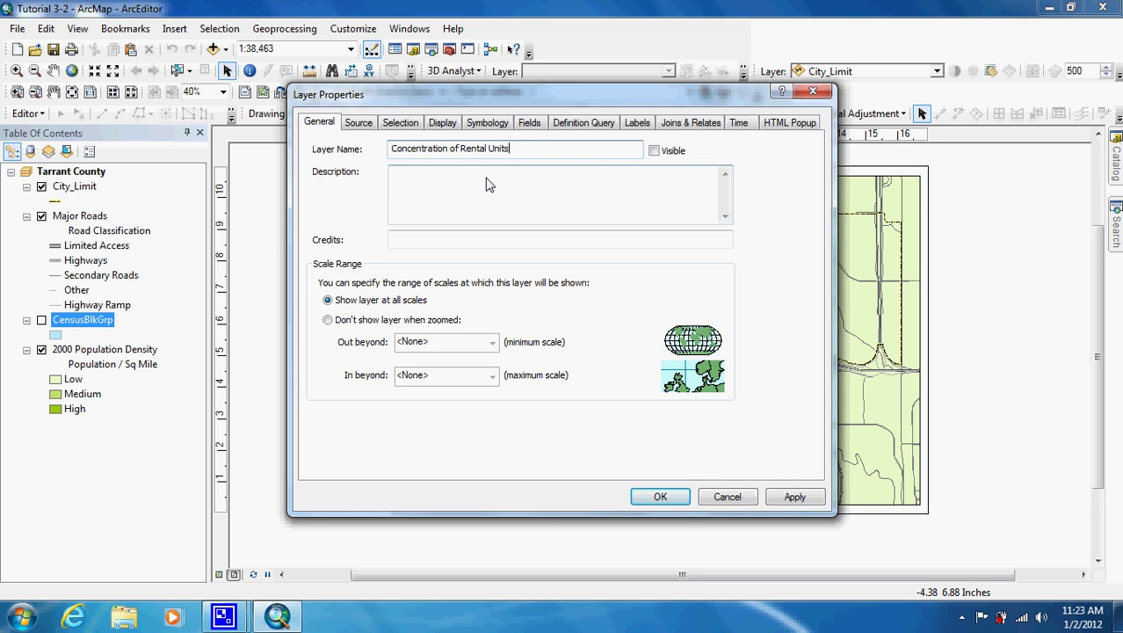
{"action": "left_click", "coordinate": [654, 150]}
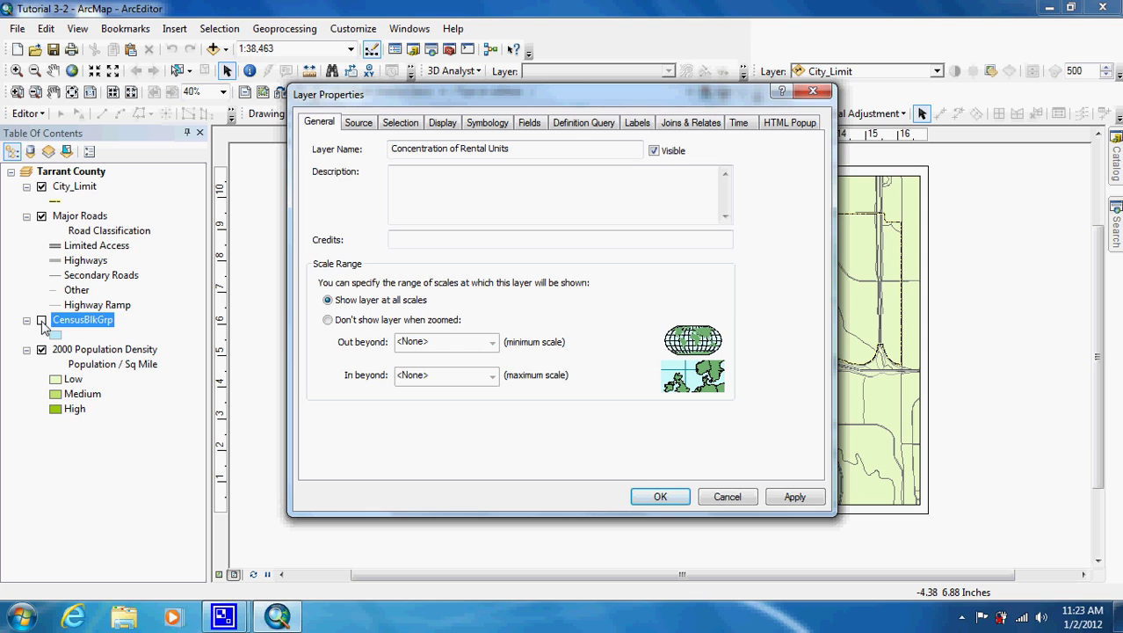
Symbolize the rental units layer by dot density, using the RENTER_OCC field
{"action": "left_click", "coordinate": [495, 123]}
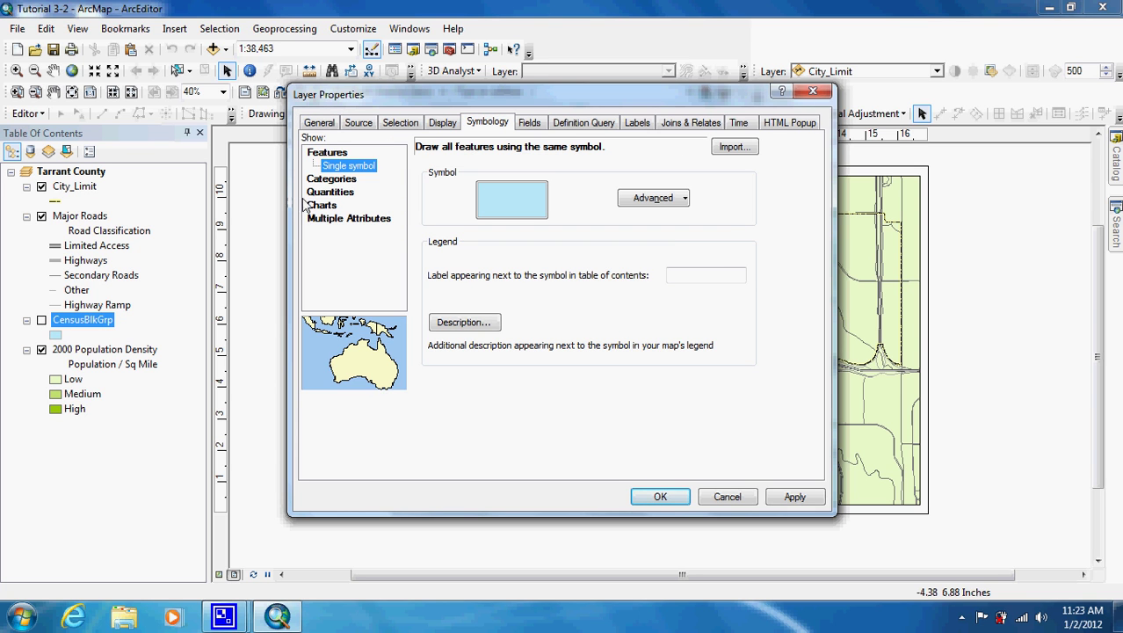
{"action": "left_click", "coordinate": [331, 192]}
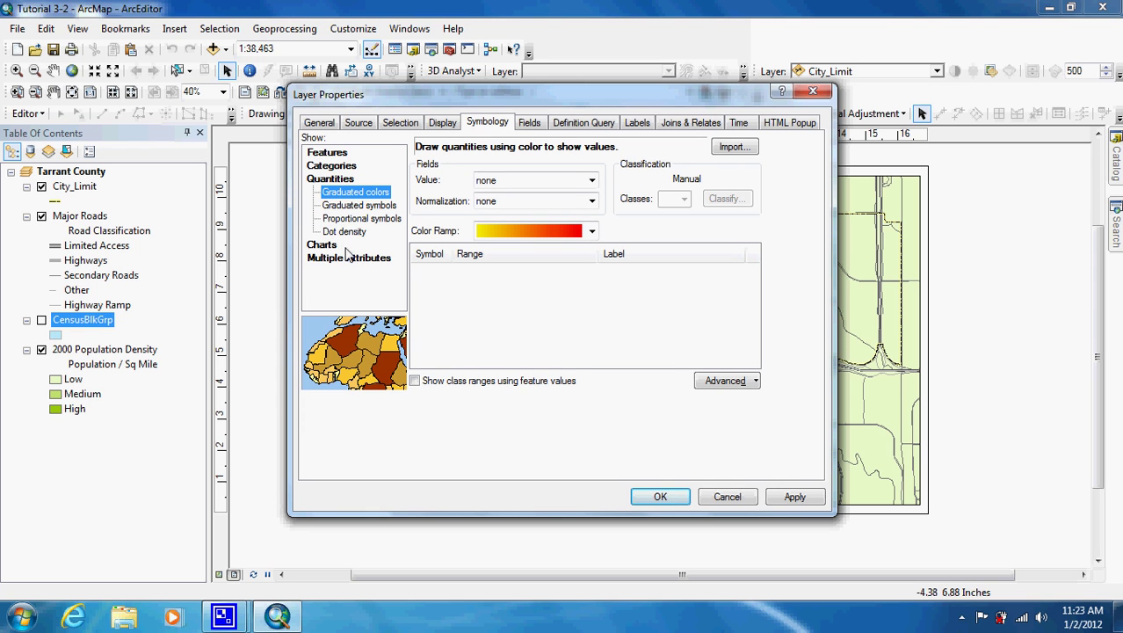
{"action": "left_click", "coordinate": [345, 232]}
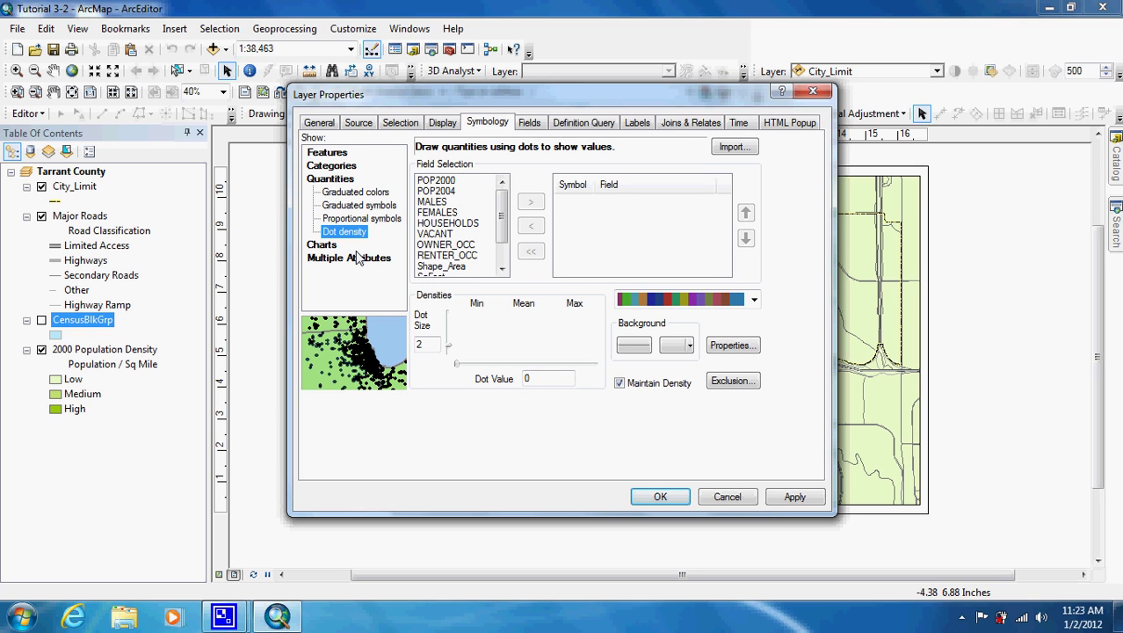
{"action": "left_click", "coordinate": [435, 256]}
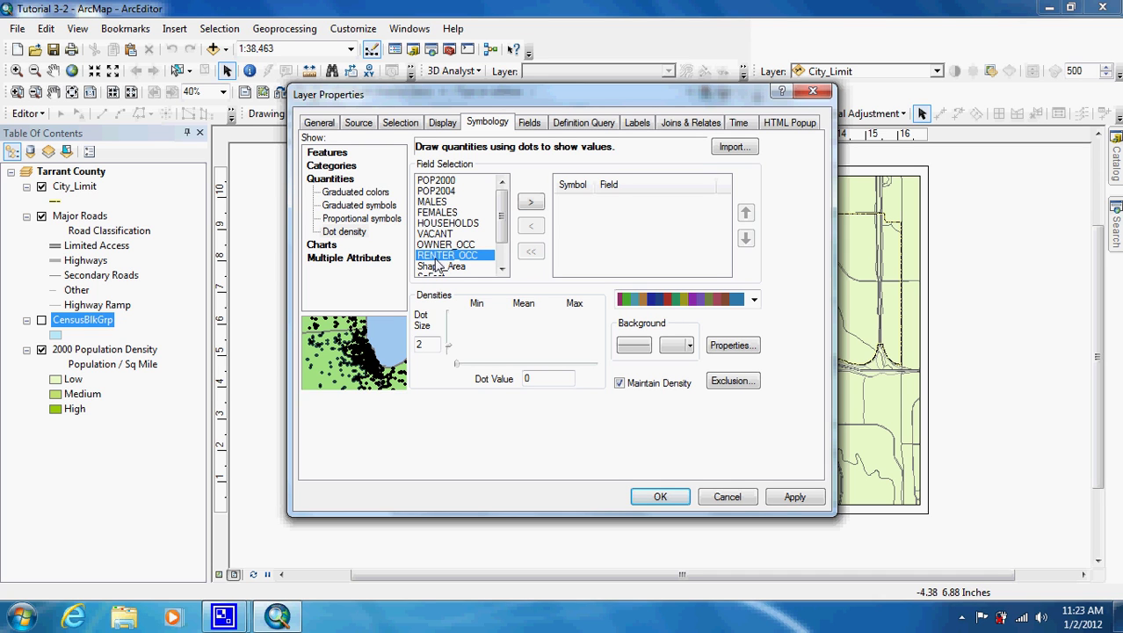
{"action": "left_click", "coordinate": [532, 208]}
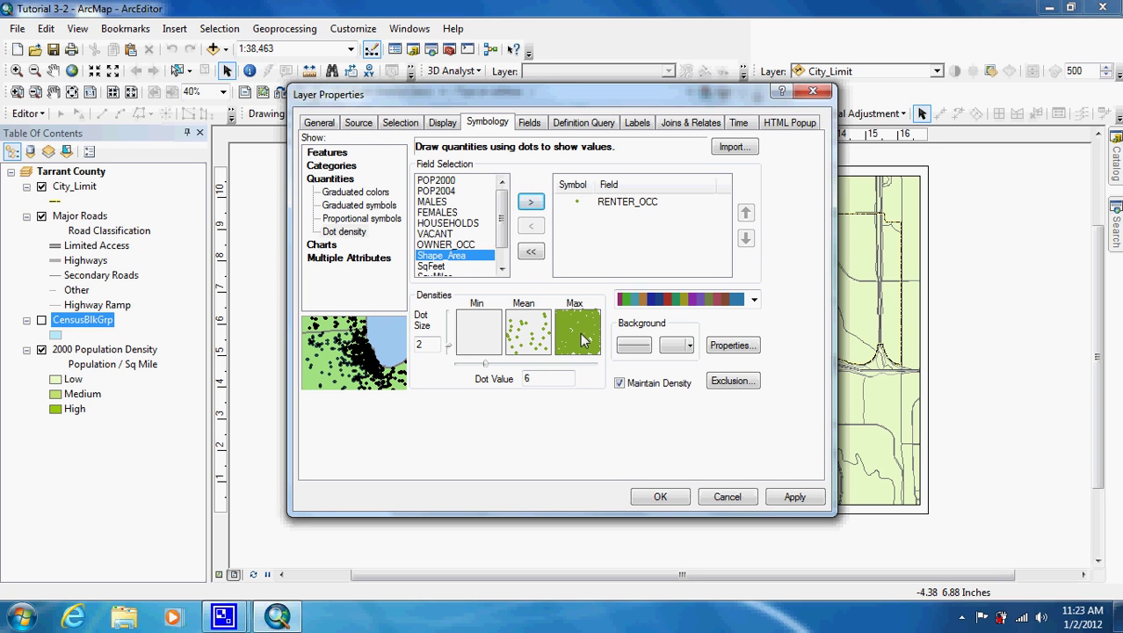
Pick another multicolor scheme for the dots and apply the dot density symbology, with the Layer Properties dialog moved clear of the map
{"action": "left_click", "coordinate": [753, 300]}
{"action": "left_click", "coordinate": [776, 312]}
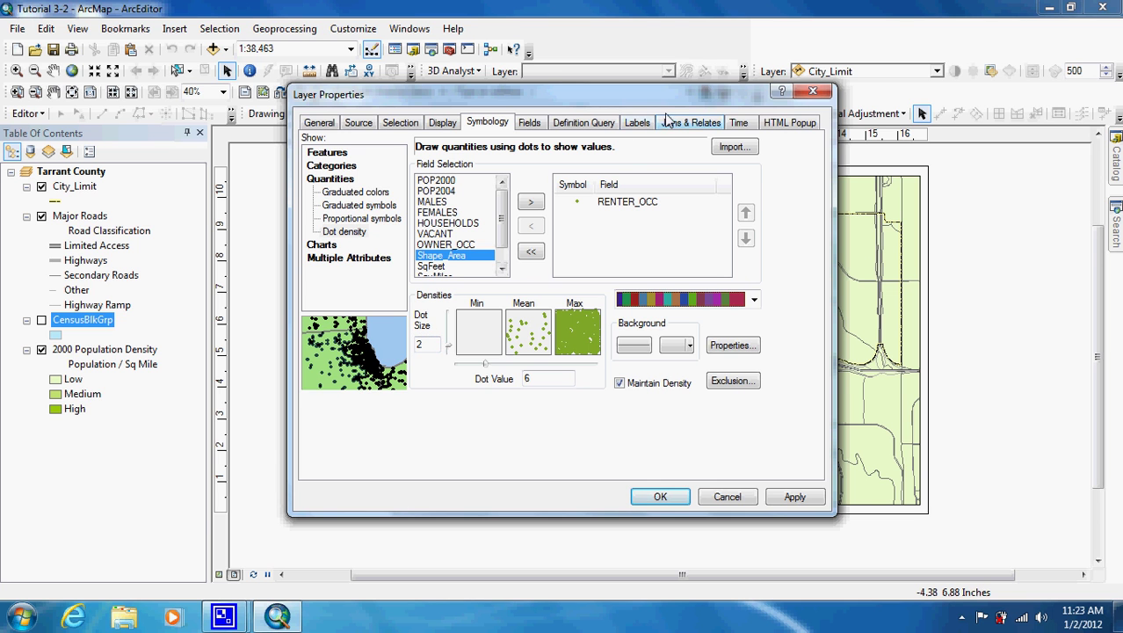
{"action": "left_click_drag", "start_coordinate": [683, 93], "coordinate": [358, 86]}
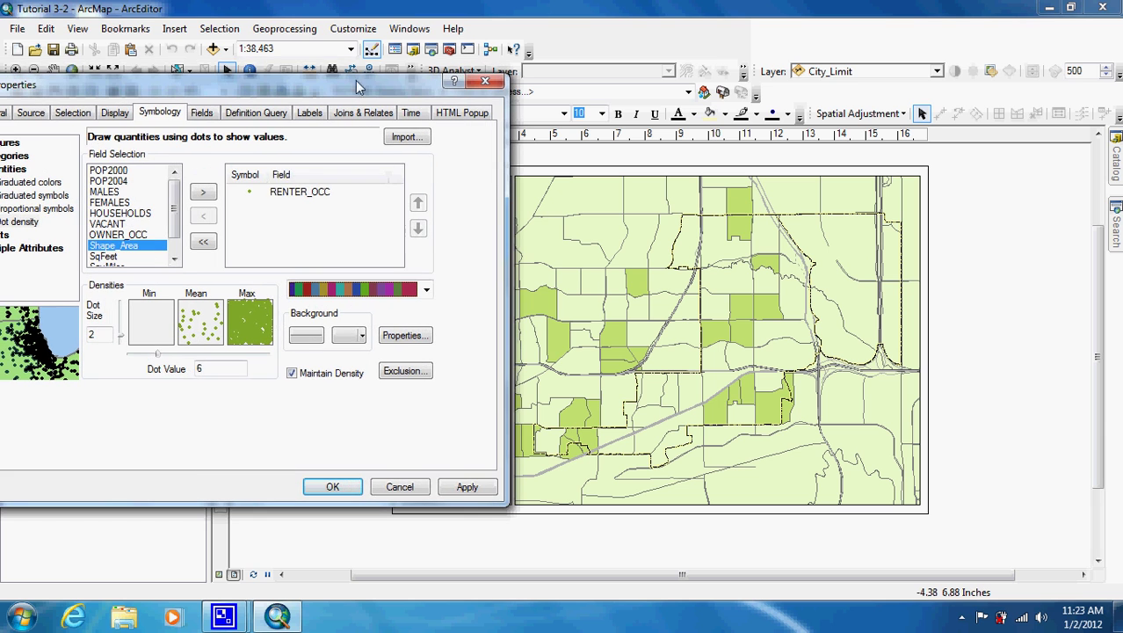
{"action": "left_click", "coordinate": [469, 489]}
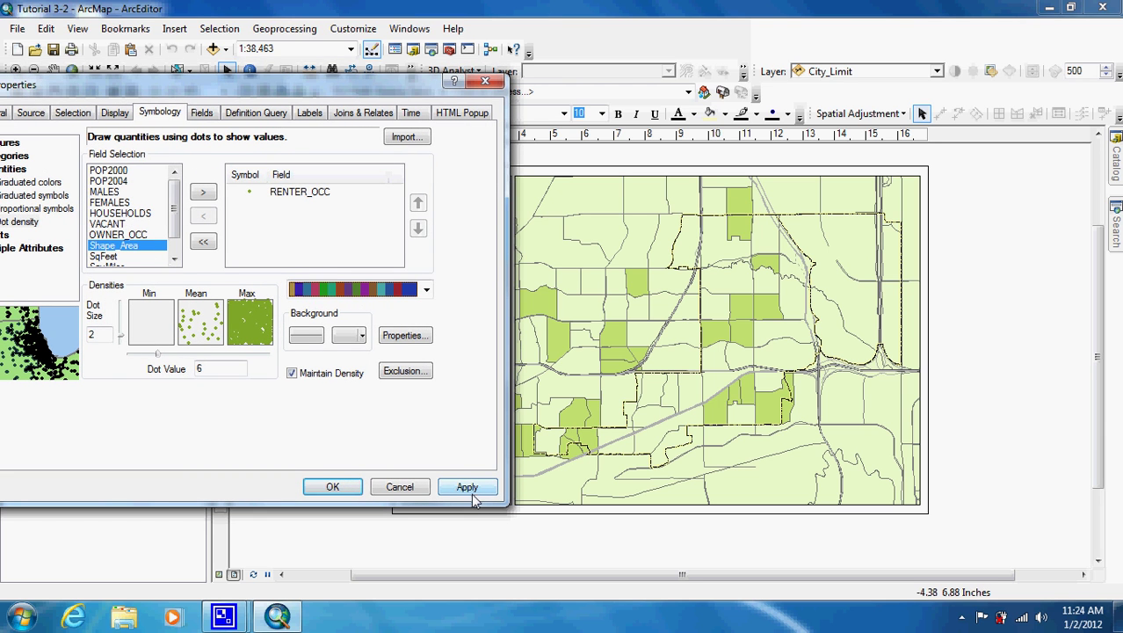
{"action": "left_click", "coordinate": [474, 495]}
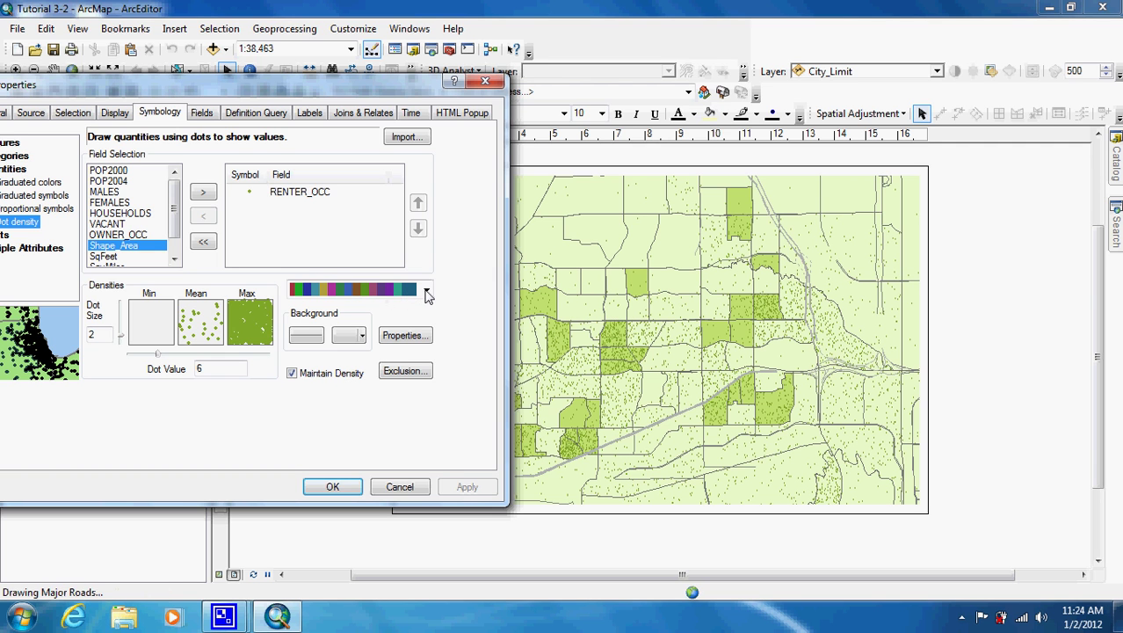
Change the dot color scheme to the pink color ramp and apply it to the rental units layer
{"action": "left_click", "coordinate": [410, 294]}
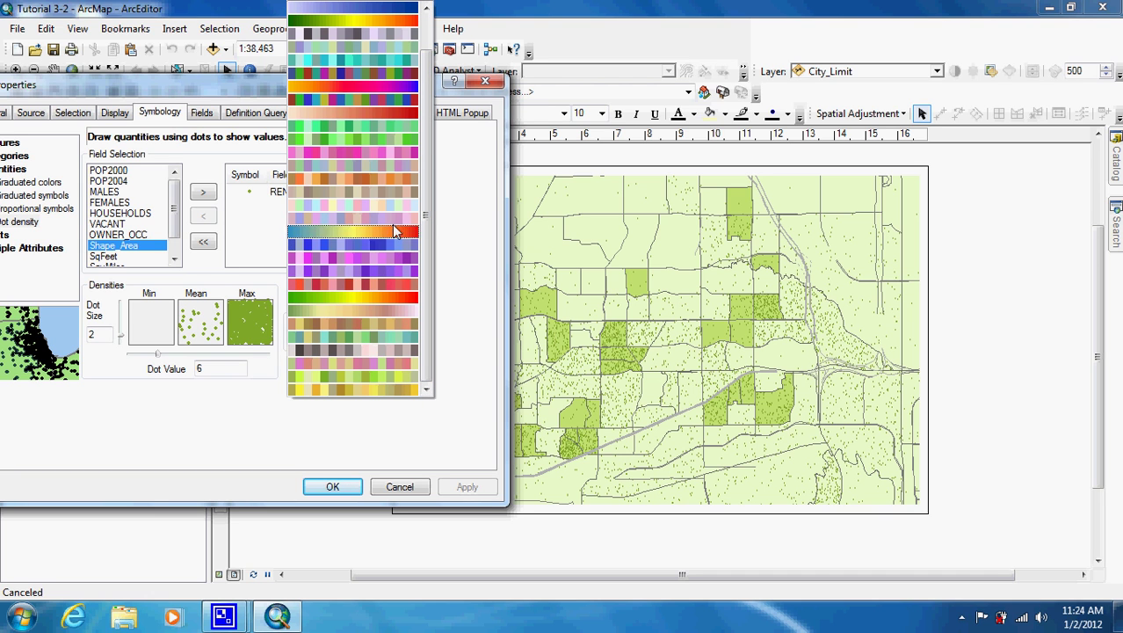
{"action": "left_click", "coordinate": [380, 156]}
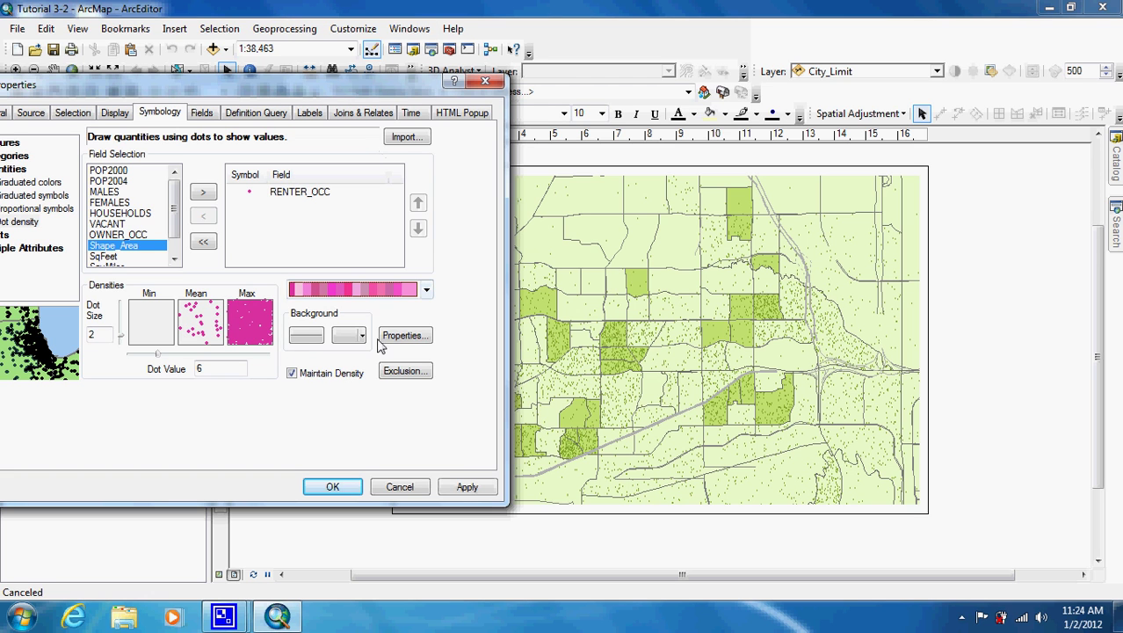
{"action": "left_click", "coordinate": [464, 488]}
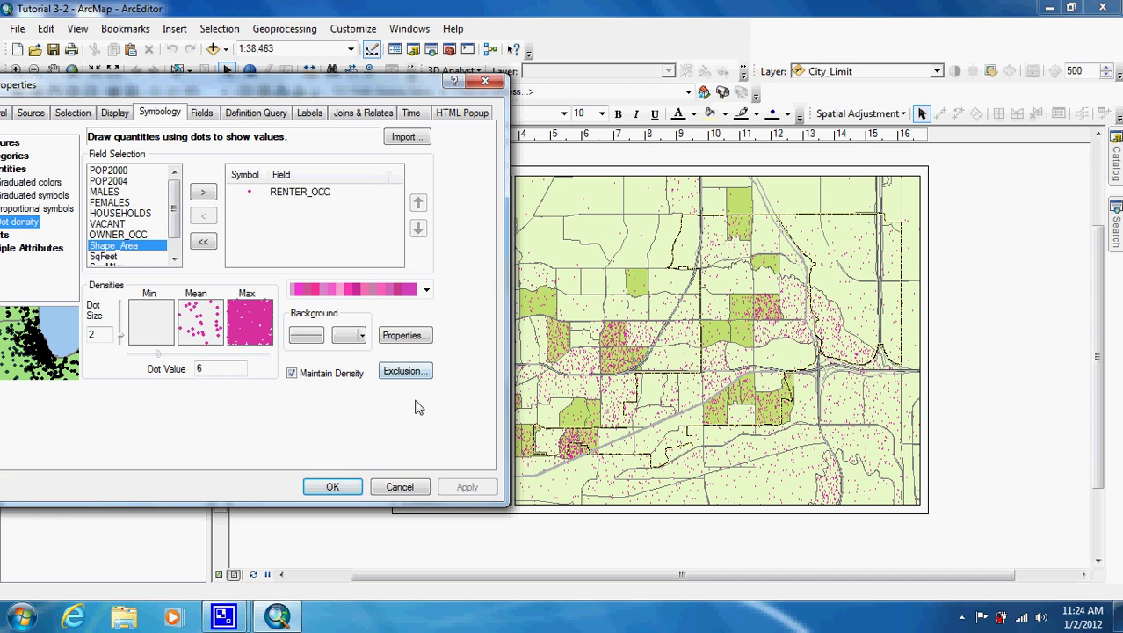
Try a dot size of 4 and a dot value of 10 for the RENTER_OCC dots, applying them to the map
{"action": "left_click", "coordinate": [100, 334]}
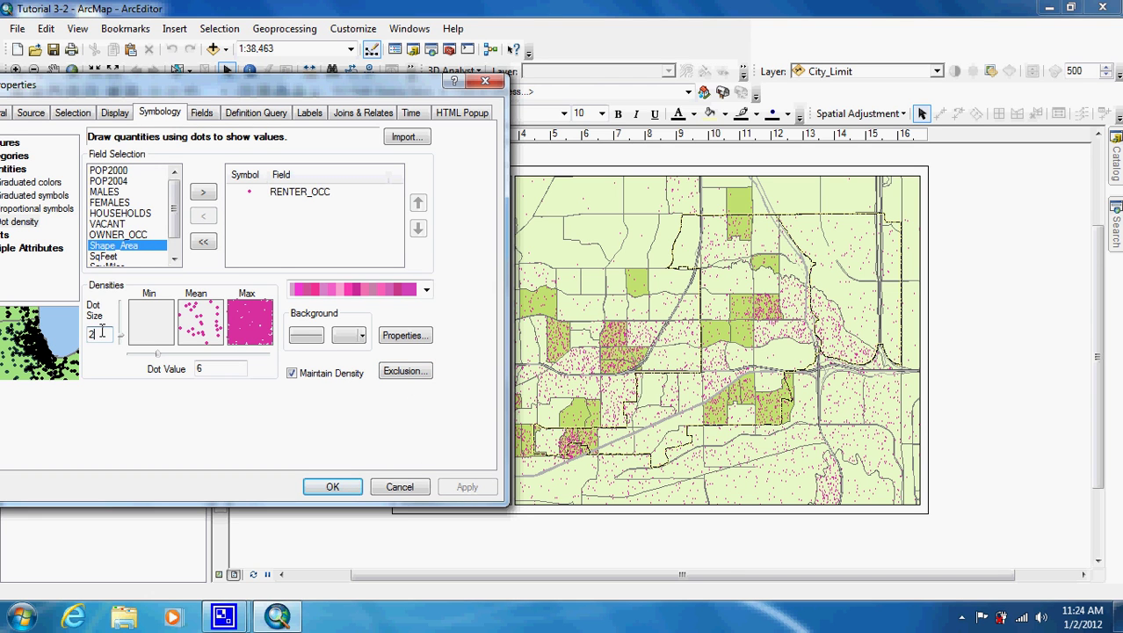
{"action": "key", "text": "BackSpace"}
{"action": "type", "text": "4"}
{"action": "left_click", "coordinate": [207, 366]}
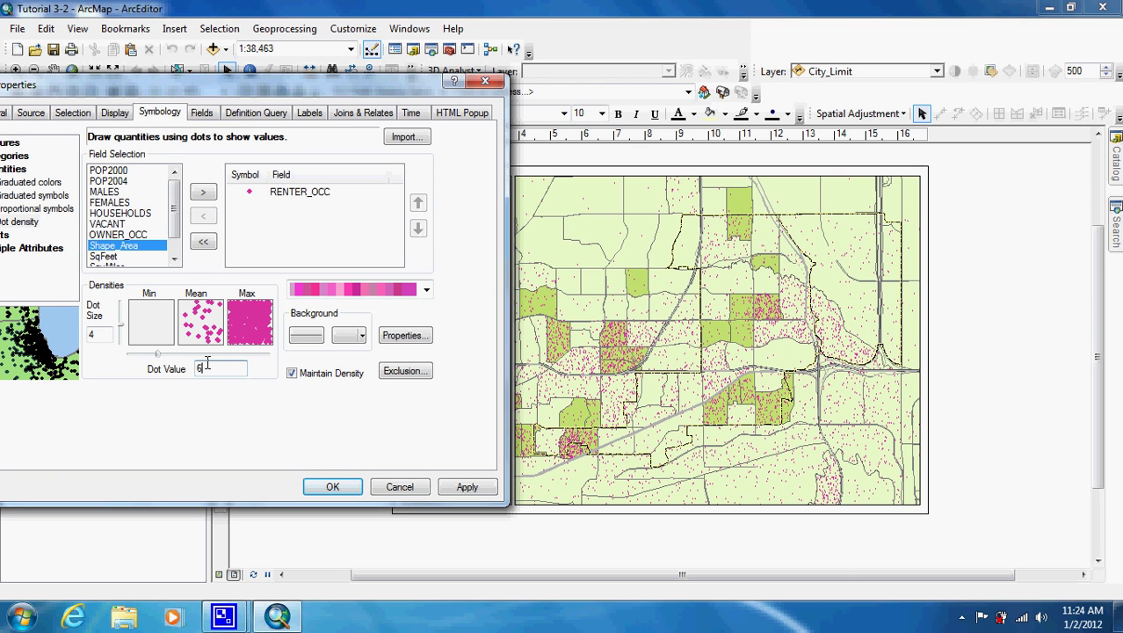
{"action": "key", "text": "BackSpace"}
{"action": "type", "text": "10"}
{"action": "left_click", "coordinate": [106, 335]}
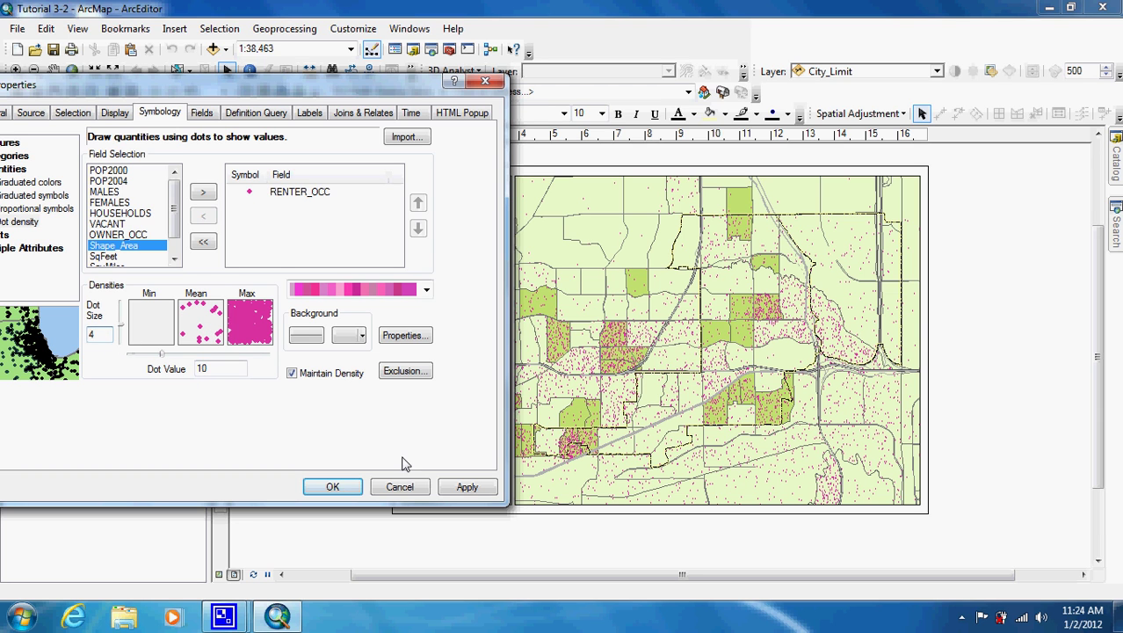
{"action": "left_click", "coordinate": [464, 487]}
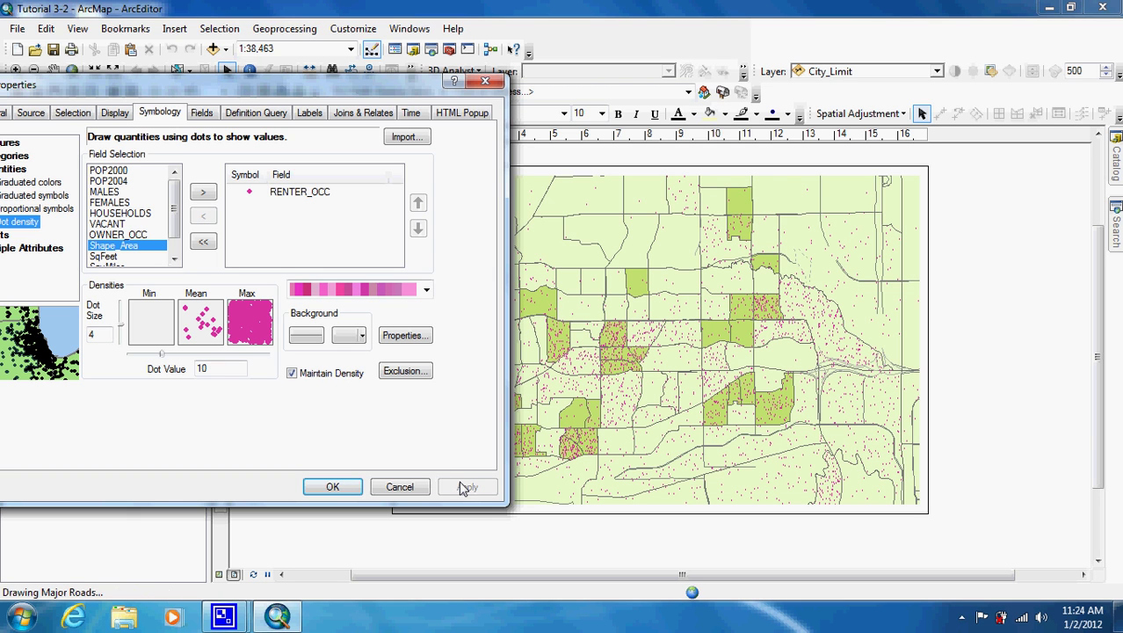
Set the dot size back to 2 and the dot value to 6, and apply them to the map
{"action": "left_click", "coordinate": [103, 335]}
{"action": "key", "text": "BackSpace"}
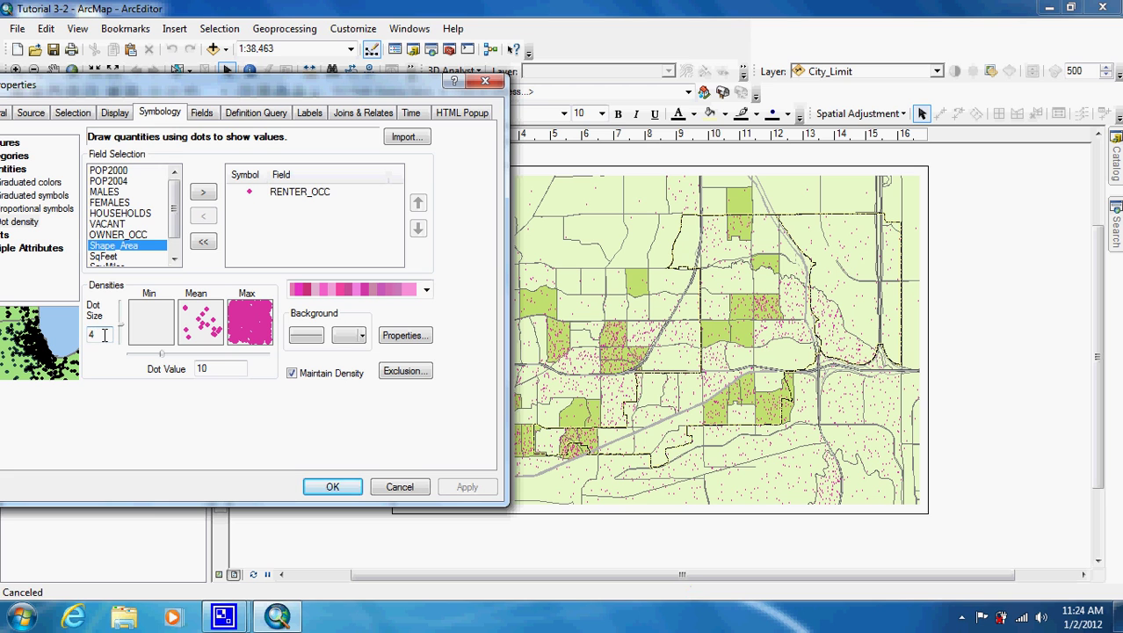
{"action": "type", "text": "2"}
{"action": "double_click", "coordinate": [210, 369]}
{"action": "key", "text": "BackSpace"}
{"action": "type", "text": "6"}
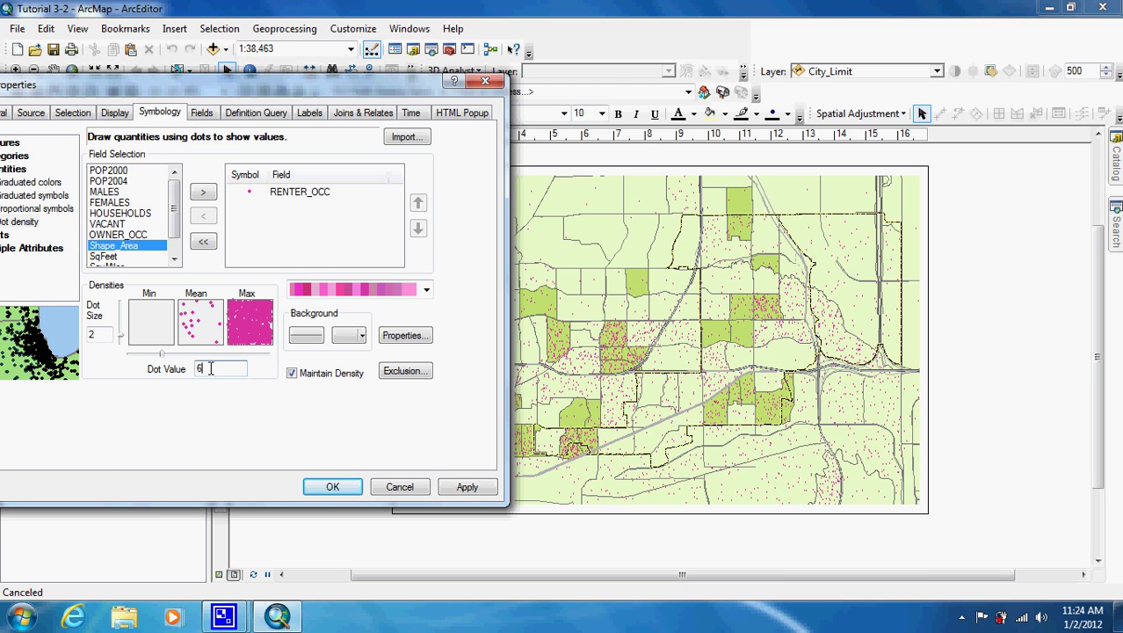
{"action": "left_click", "coordinate": [474, 493]}
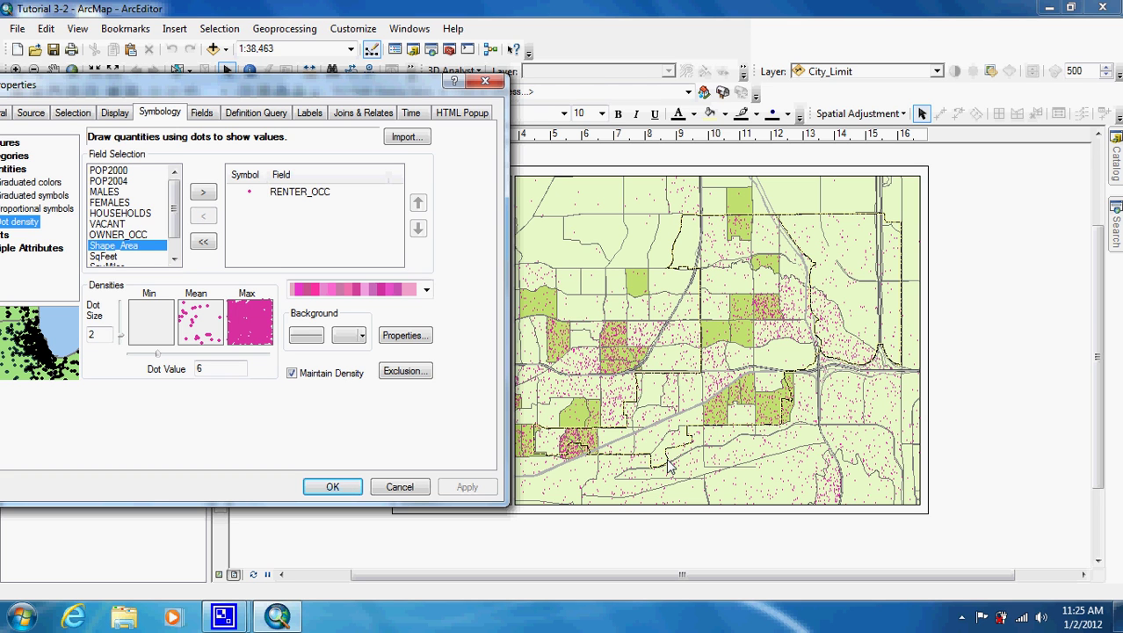
Close the layer properties and redraw the map several times to compare how the dots are placed
{"action": "left_click", "coordinate": [386, 490]}
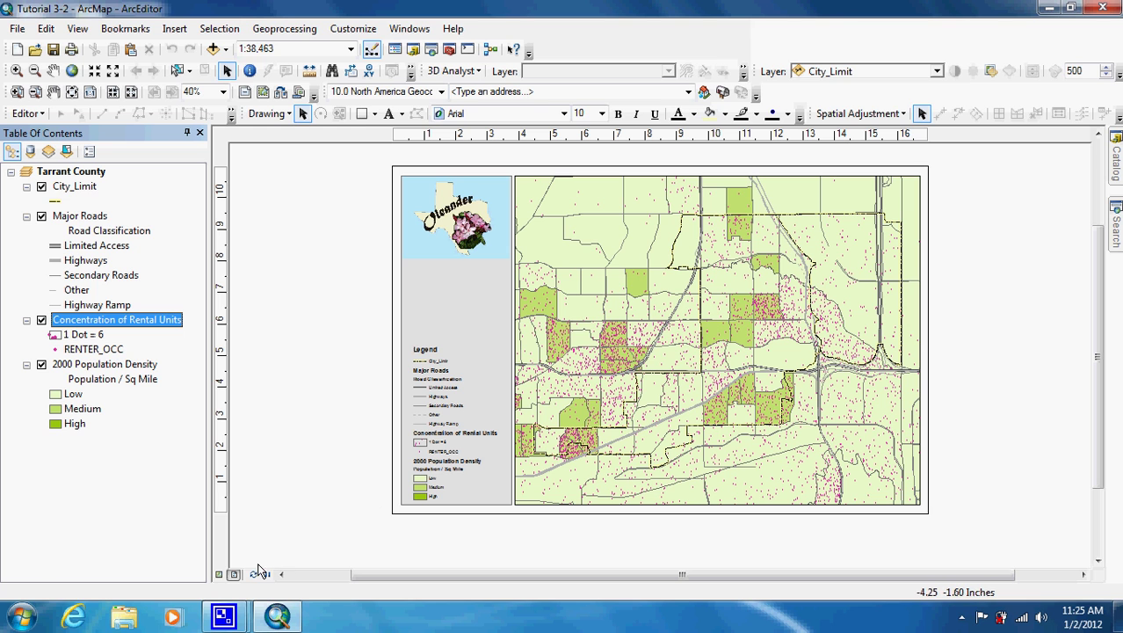
{"action": "left_click", "coordinate": [253, 576]}
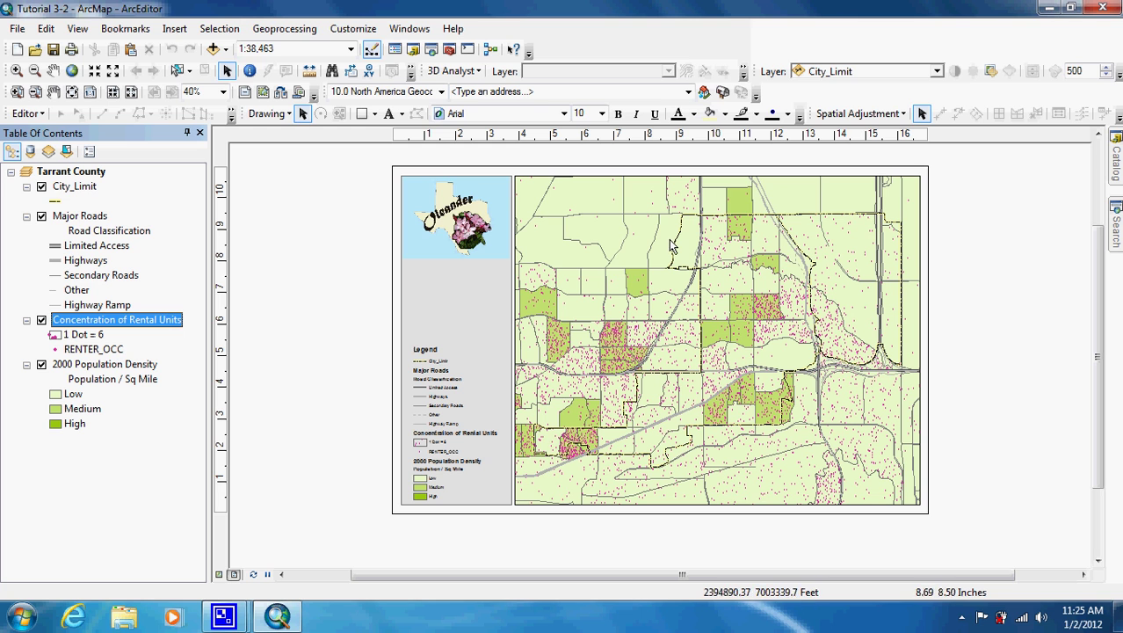
{"action": "left_click", "coordinate": [253, 574]}
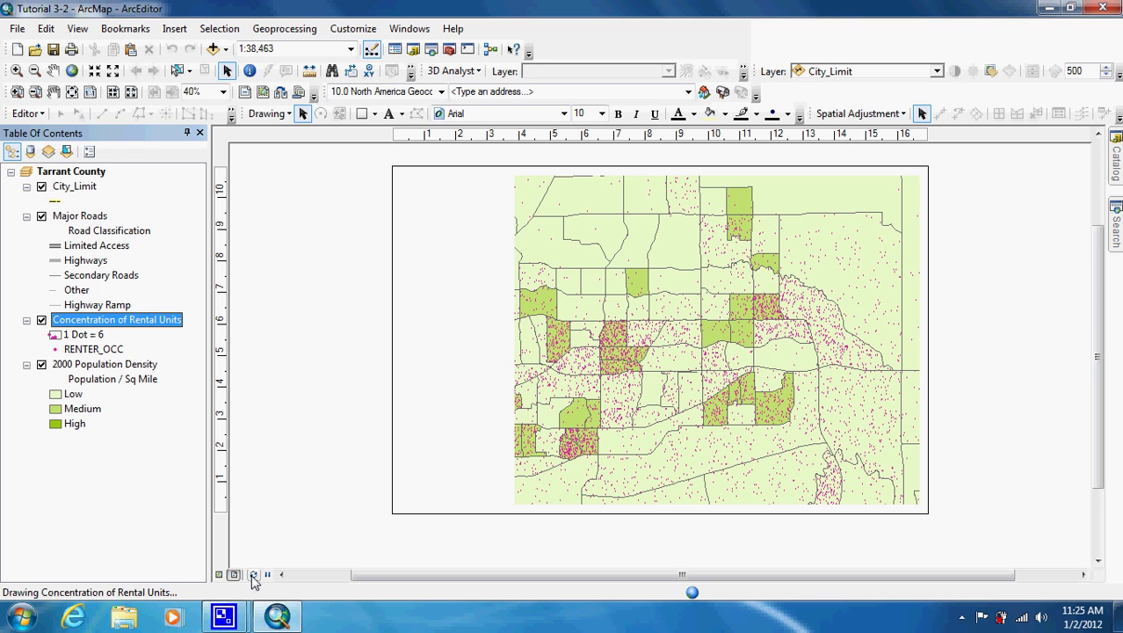
{"action": "left_click", "coordinate": [253, 575]}
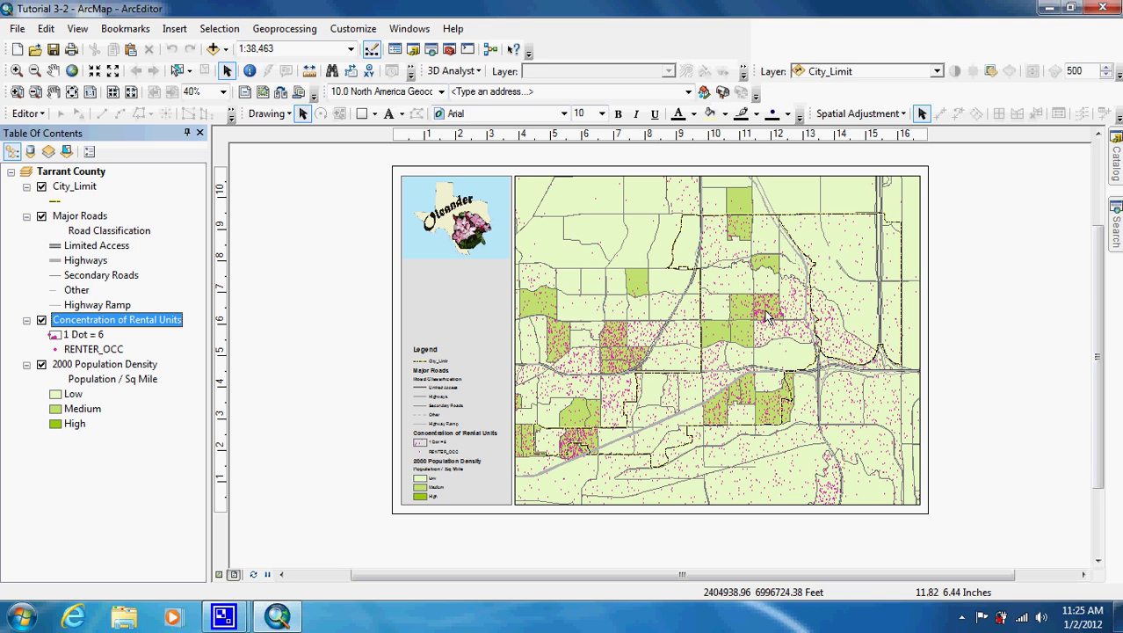
Try masking the Concentration of Rental Units dots in the dot density symbol properties, using 2000 Population Density as the control layer
{"action": "double_click", "coordinate": [162, 326]}
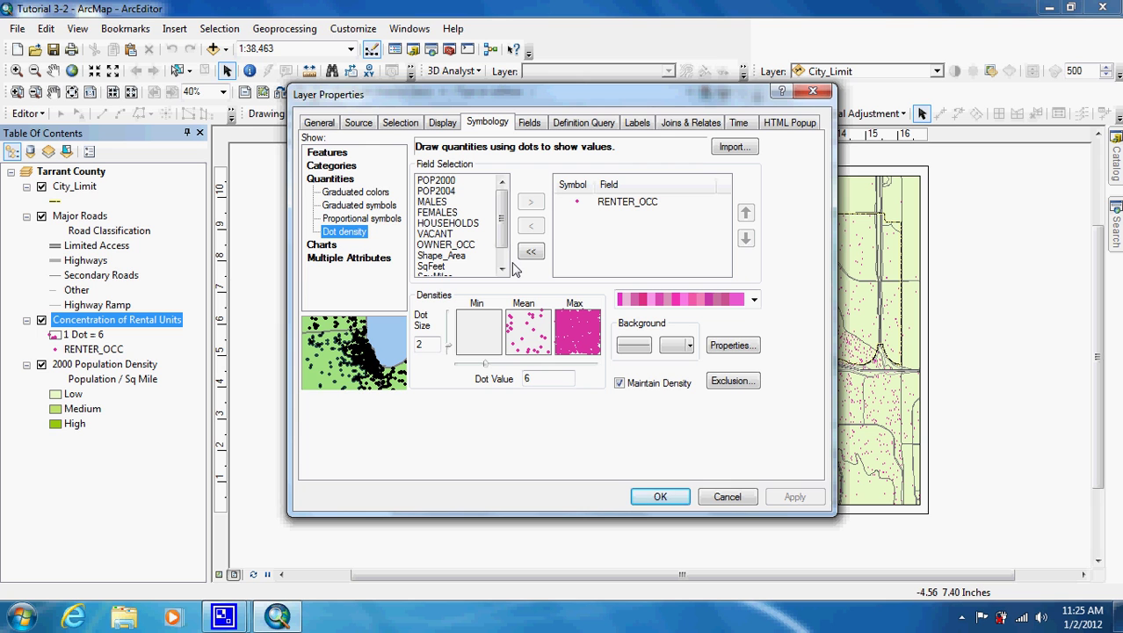
{"action": "left_click", "coordinate": [726, 347]}
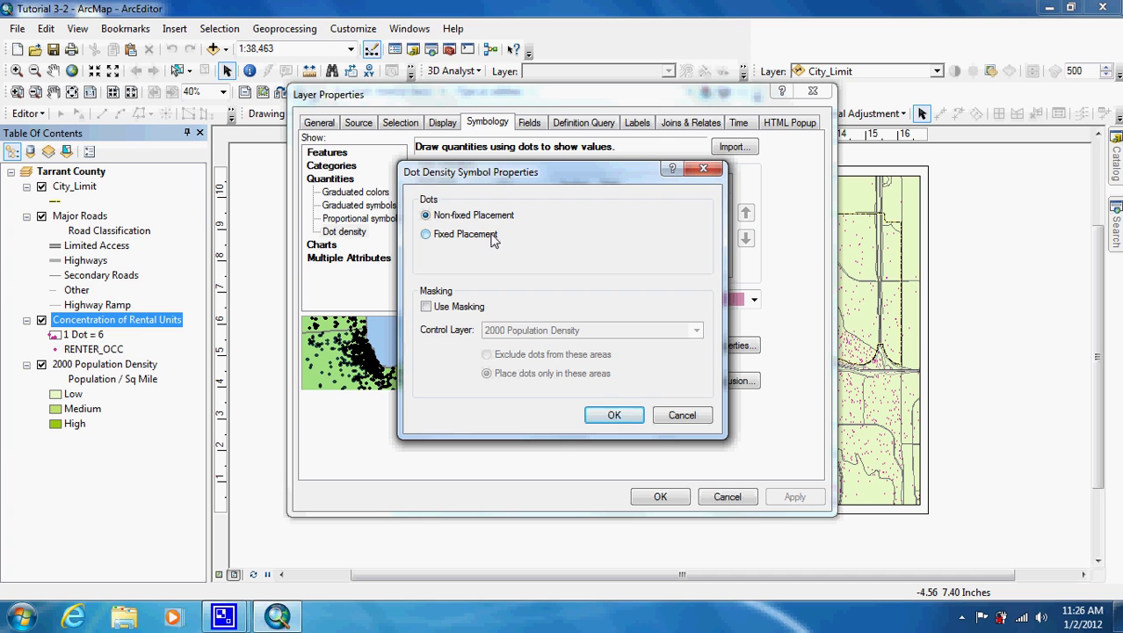
{"action": "left_click", "coordinate": [427, 307]}
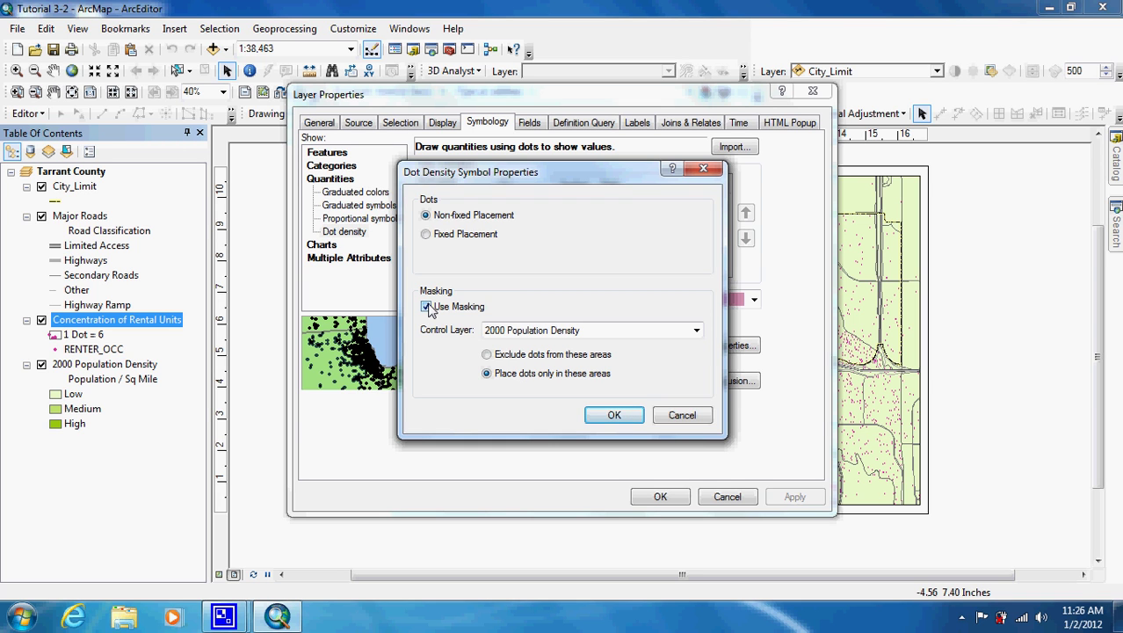
{"action": "left_click", "coordinate": [696, 330]}
{"action": "left_click", "coordinate": [696, 331]}
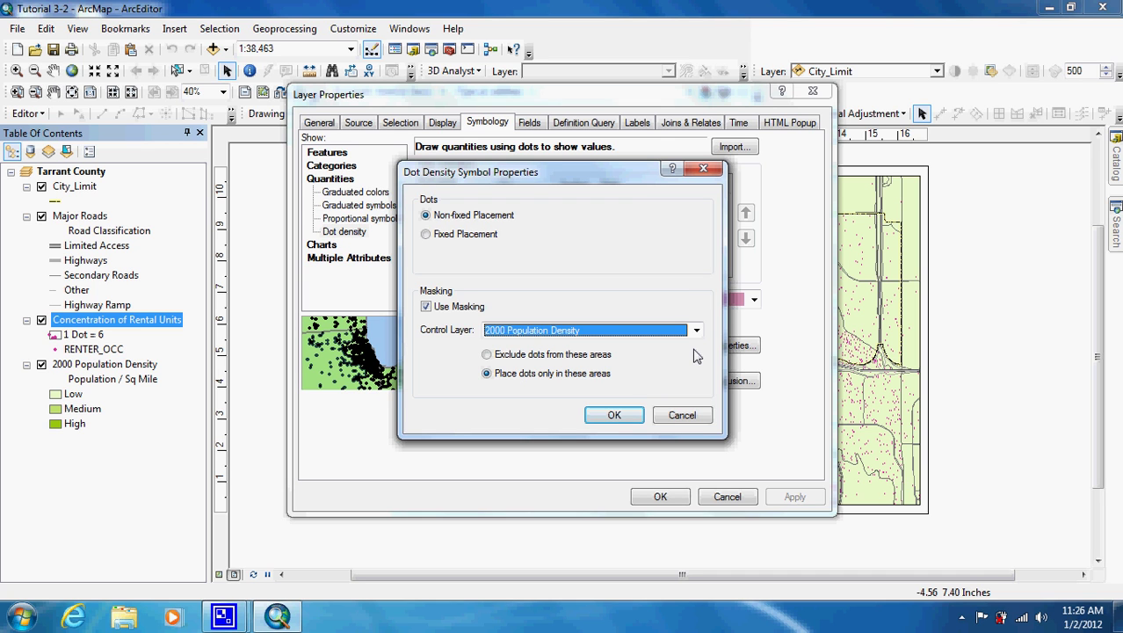
{"action": "left_click", "coordinate": [696, 331]}
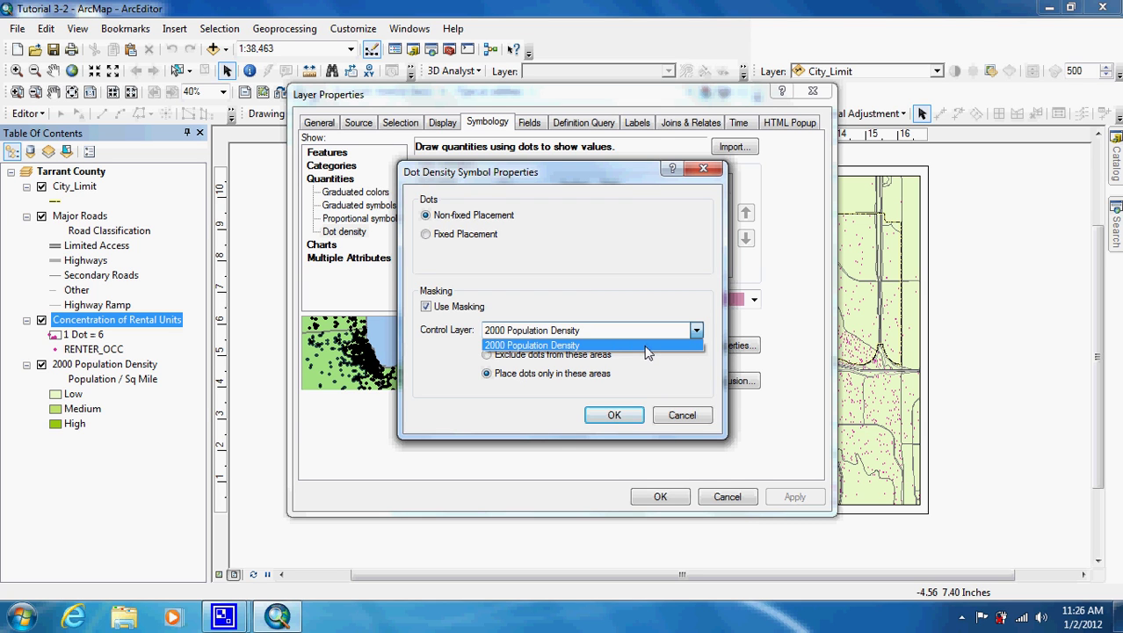
{"action": "left_click", "coordinate": [585, 346]}
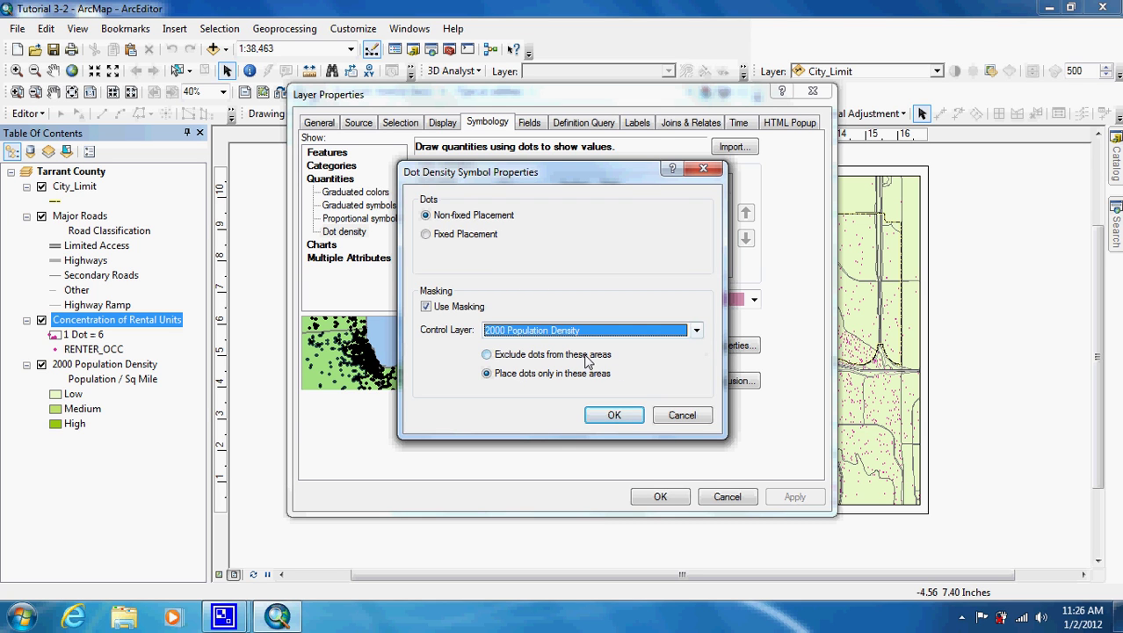
Try excluding dots from the control layer's areas, return to placing them only in these areas, and toggle masking off and on
{"action": "left_click", "coordinate": [585, 355]}
{"action": "left_click", "coordinate": [696, 331]}
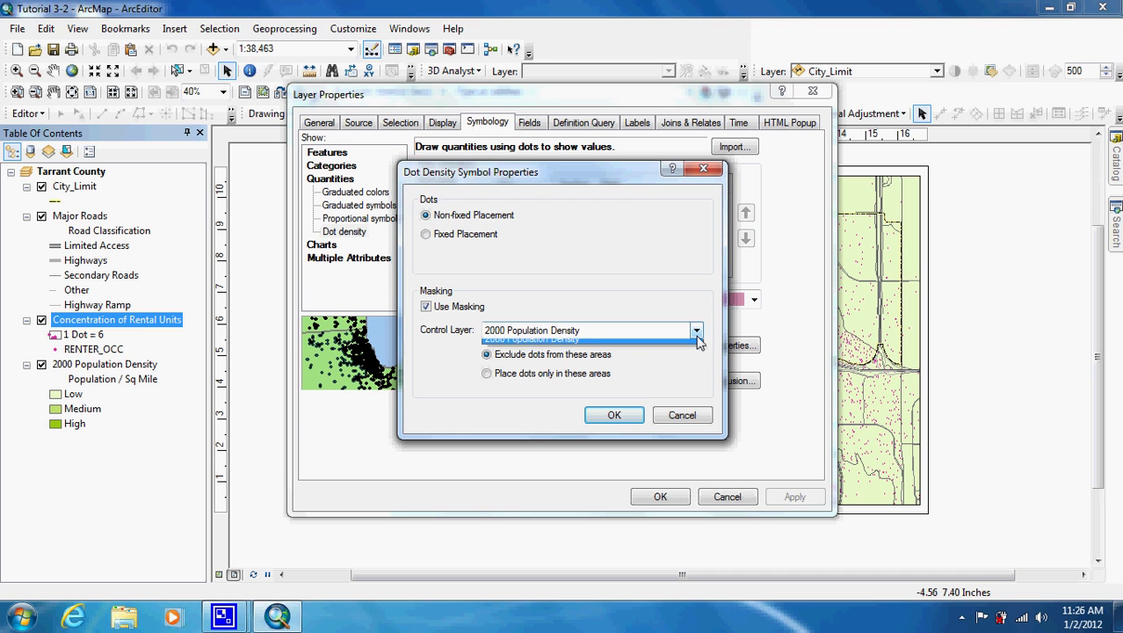
{"action": "left_click", "coordinate": [696, 330]}
{"action": "left_click", "coordinate": [487, 377]}
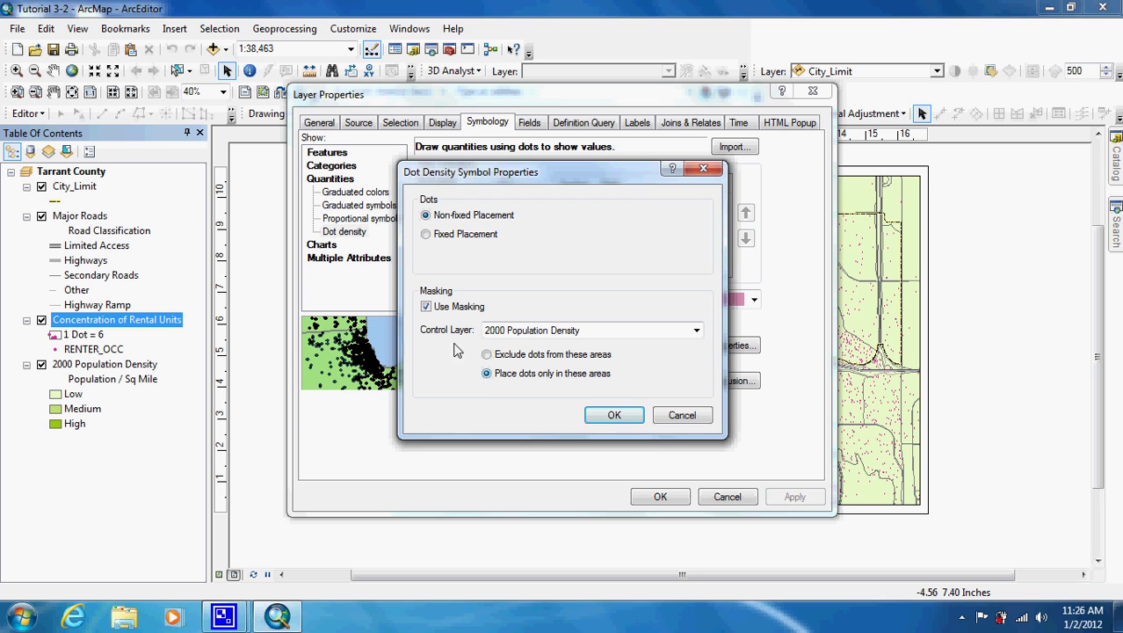
{"action": "left_click", "coordinate": [426, 307]}
{"action": "left_click", "coordinate": [426, 307]}
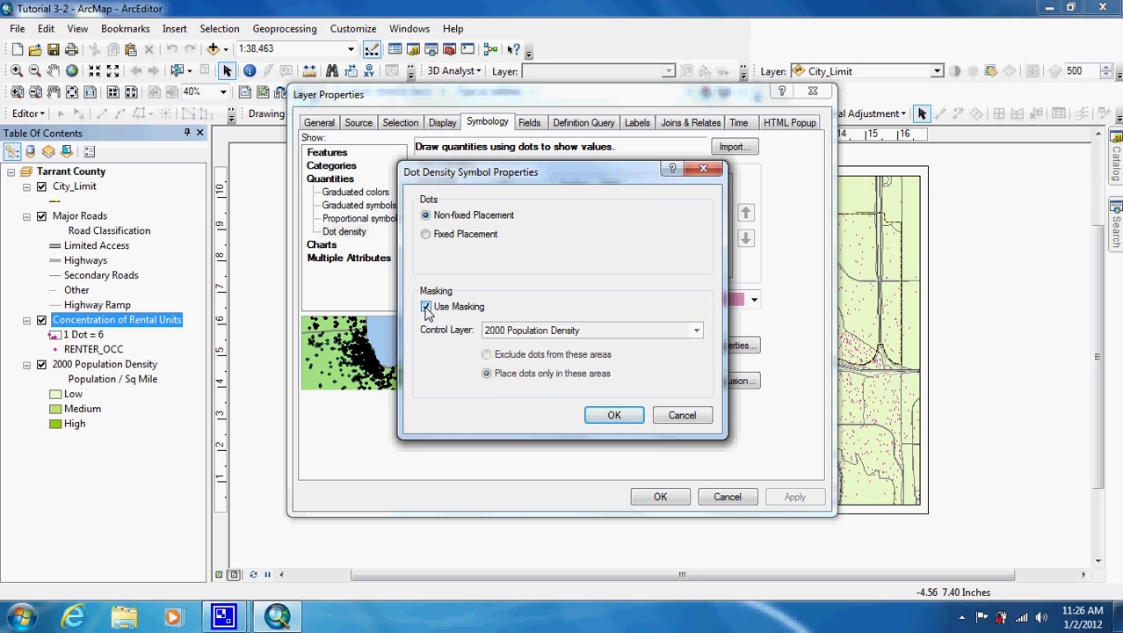
Try excluding dots from the 2000 Population Density areas, and discard the masking settings by cancelling the symbol and layer properties
{"action": "left_click", "coordinate": [487, 354]}
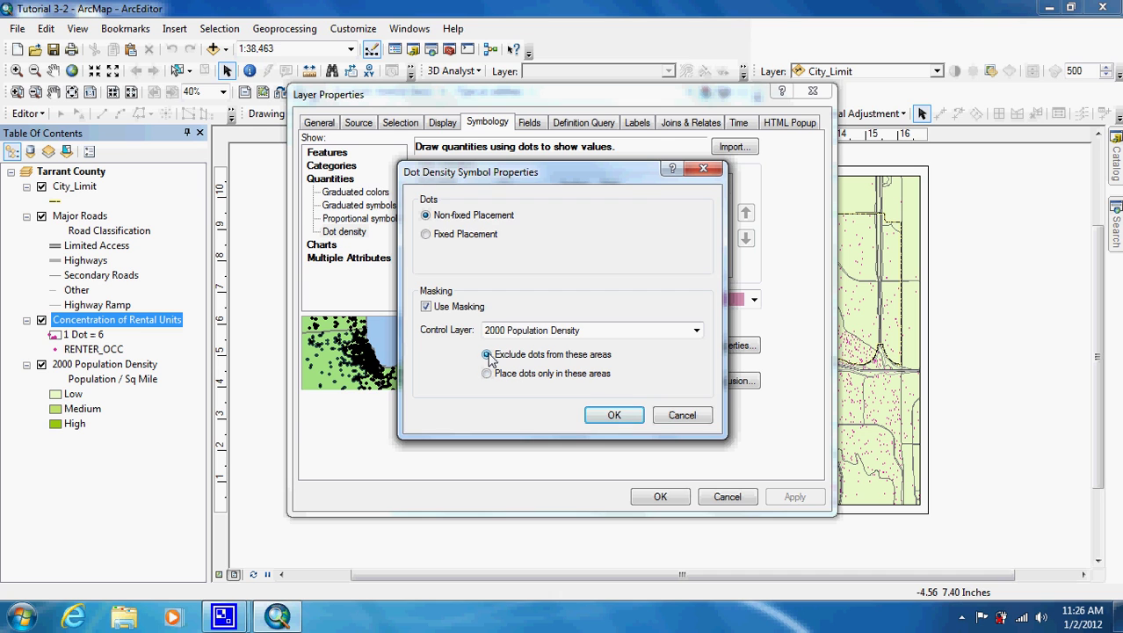
{"action": "left_click", "coordinate": [696, 333]}
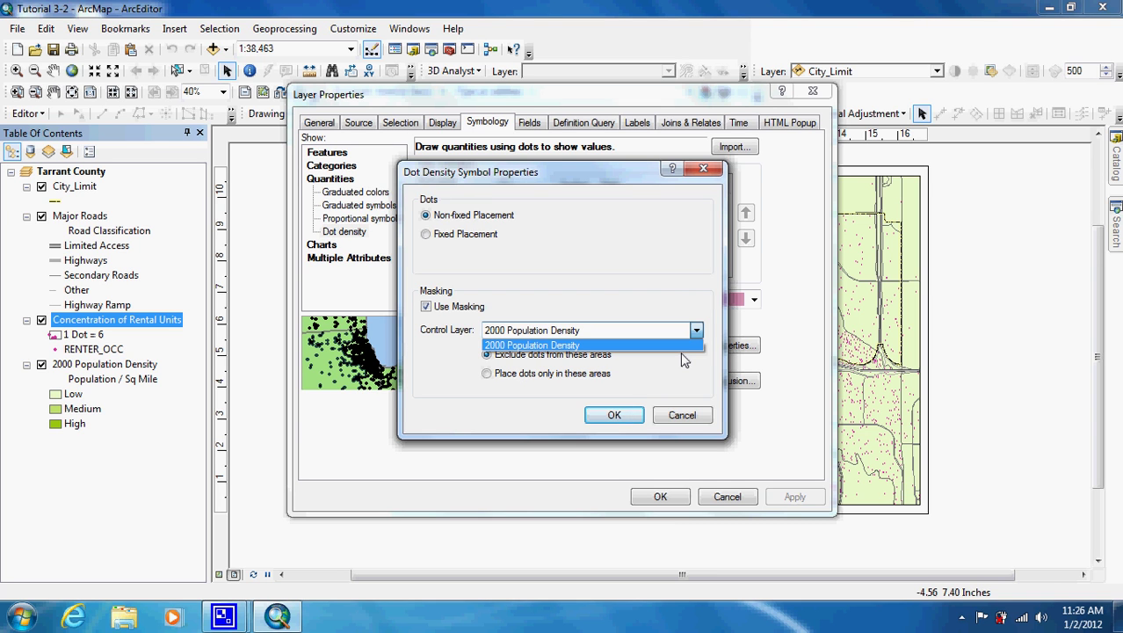
{"action": "left_click", "coordinate": [679, 348]}
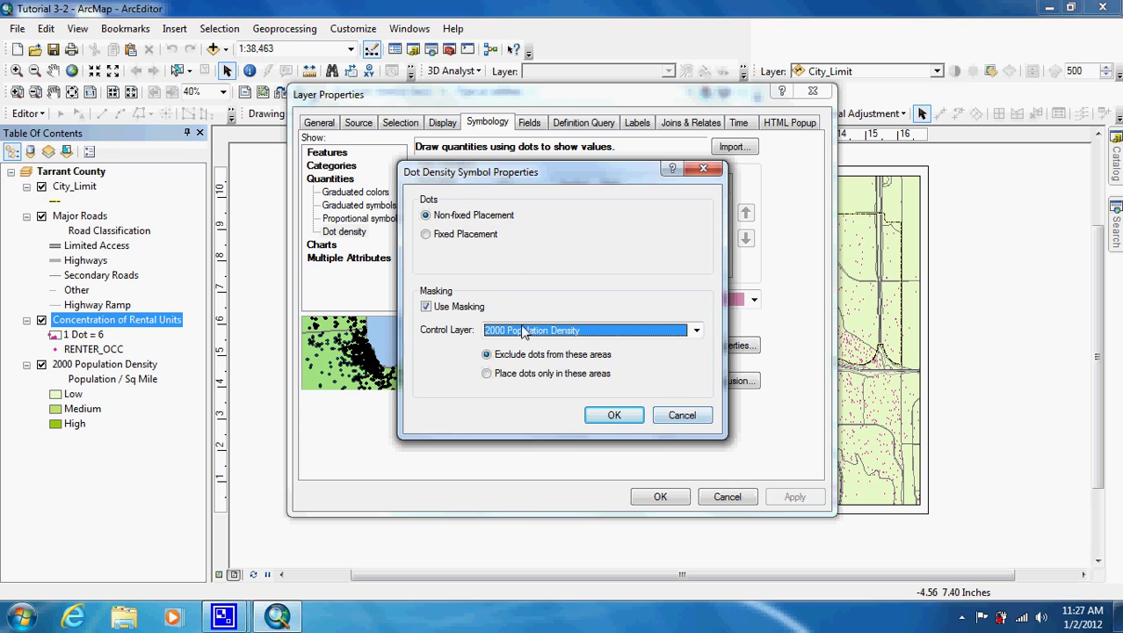
{"action": "left_click", "coordinate": [690, 417]}
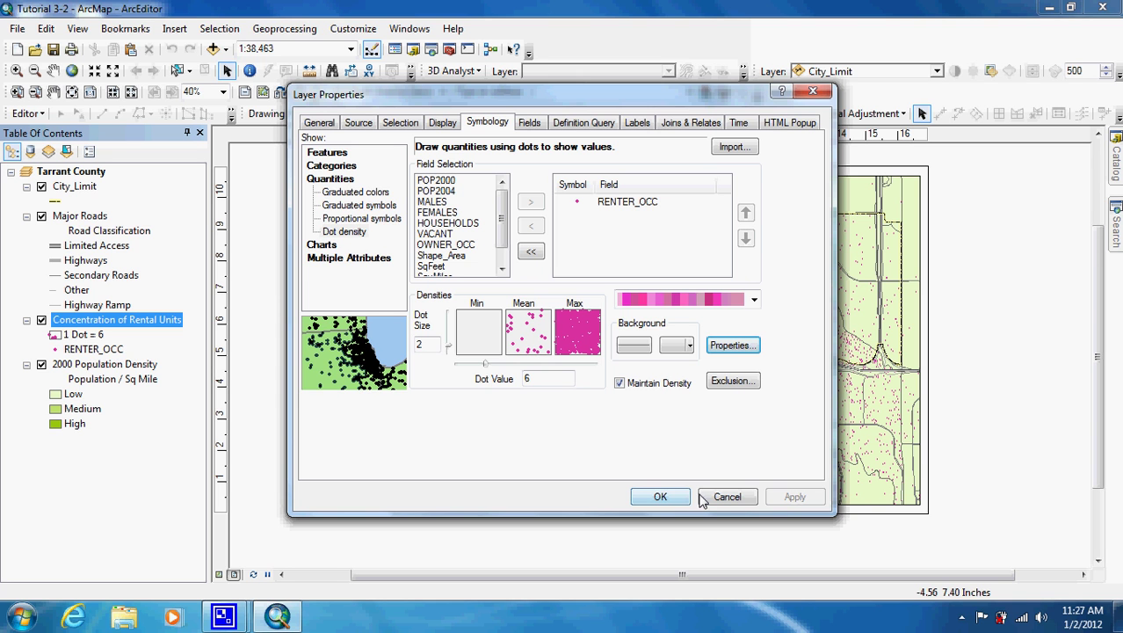
{"action": "left_click", "coordinate": [710, 497]}
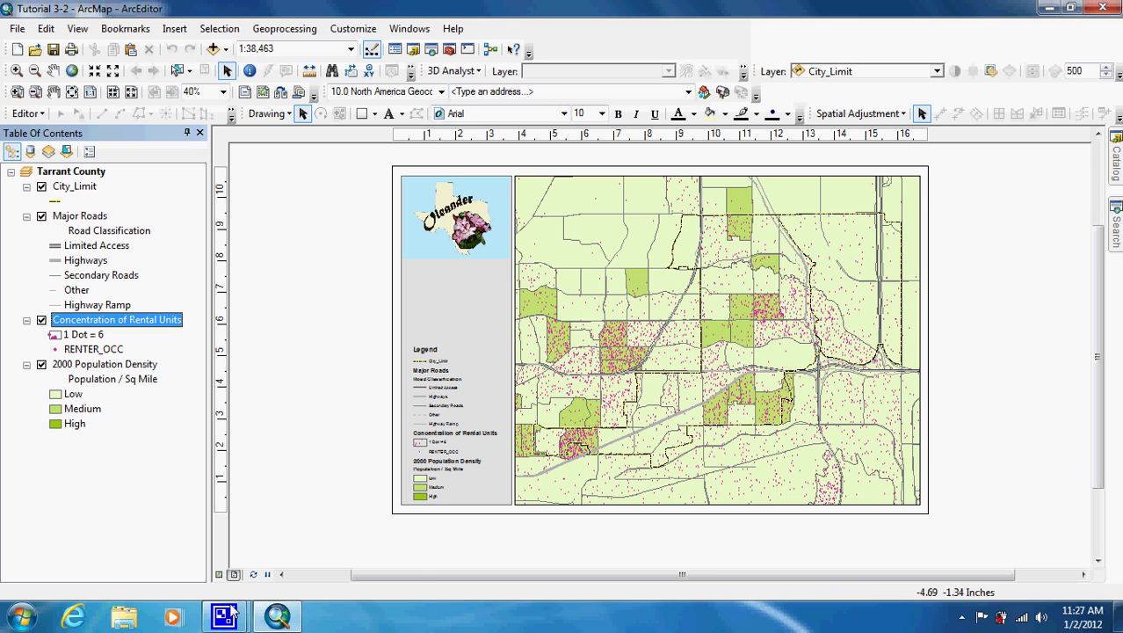
{"action": "mouse_move", "coordinate": [223, 622]}
{"action": "left_click", "coordinate": [158, 540]}
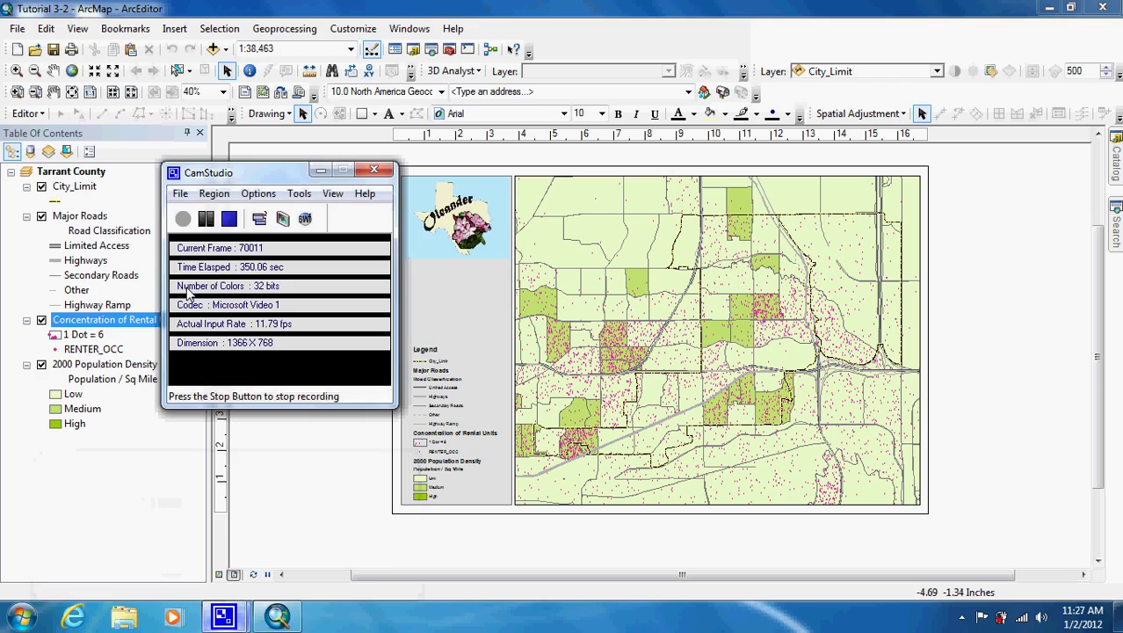